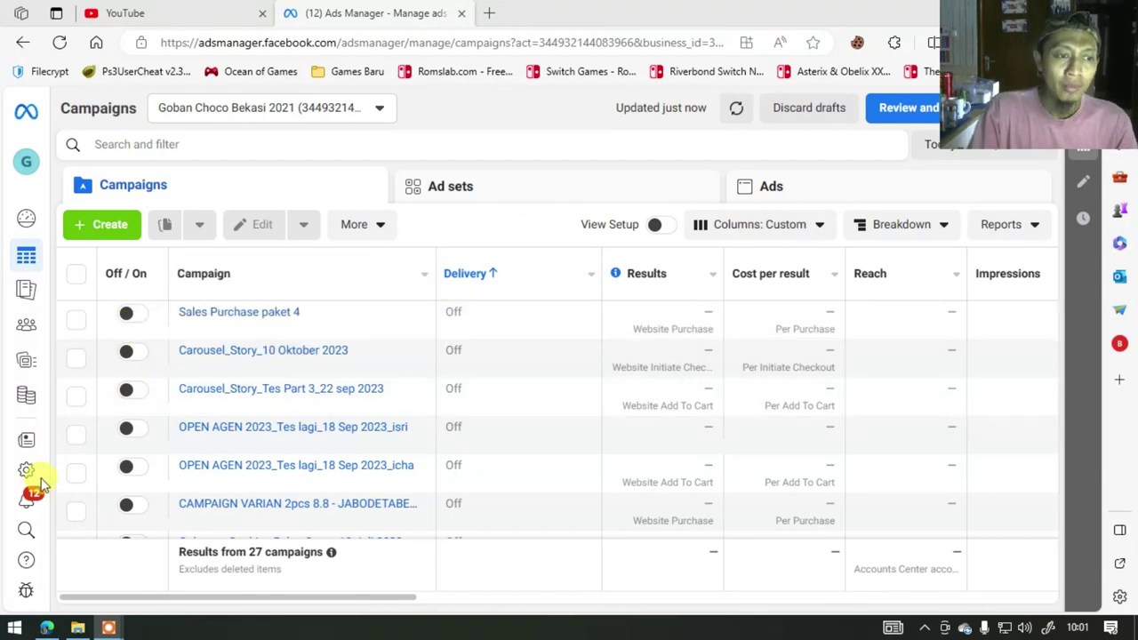
# - Open the Automated rules management page for the current ad account
pyautogui.click(75, 431)
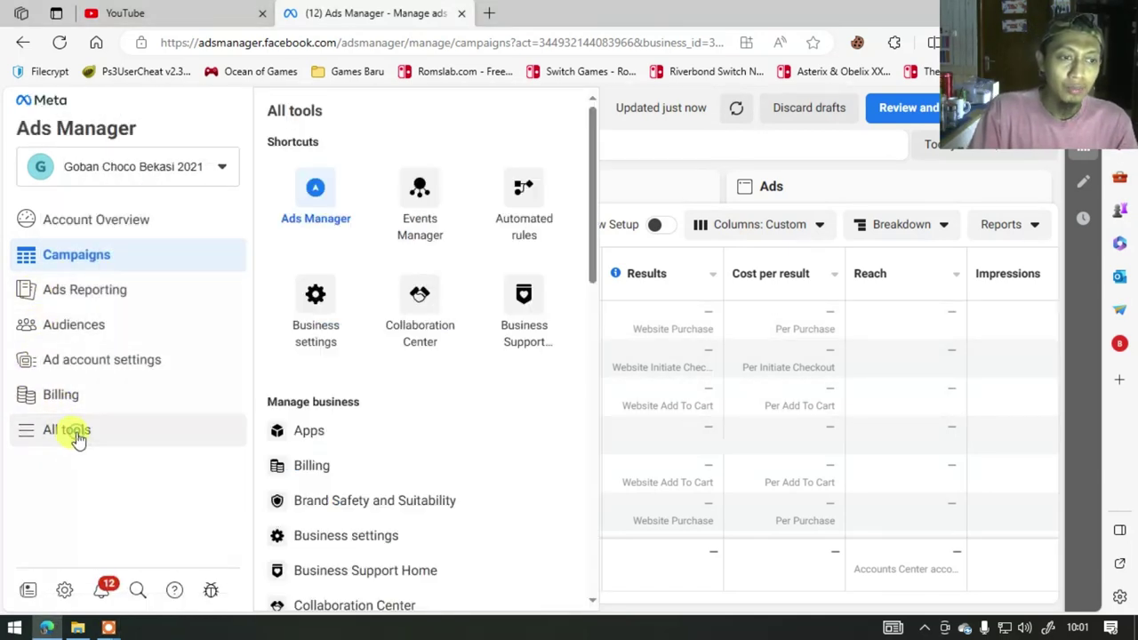
pyautogui.click(522, 200)
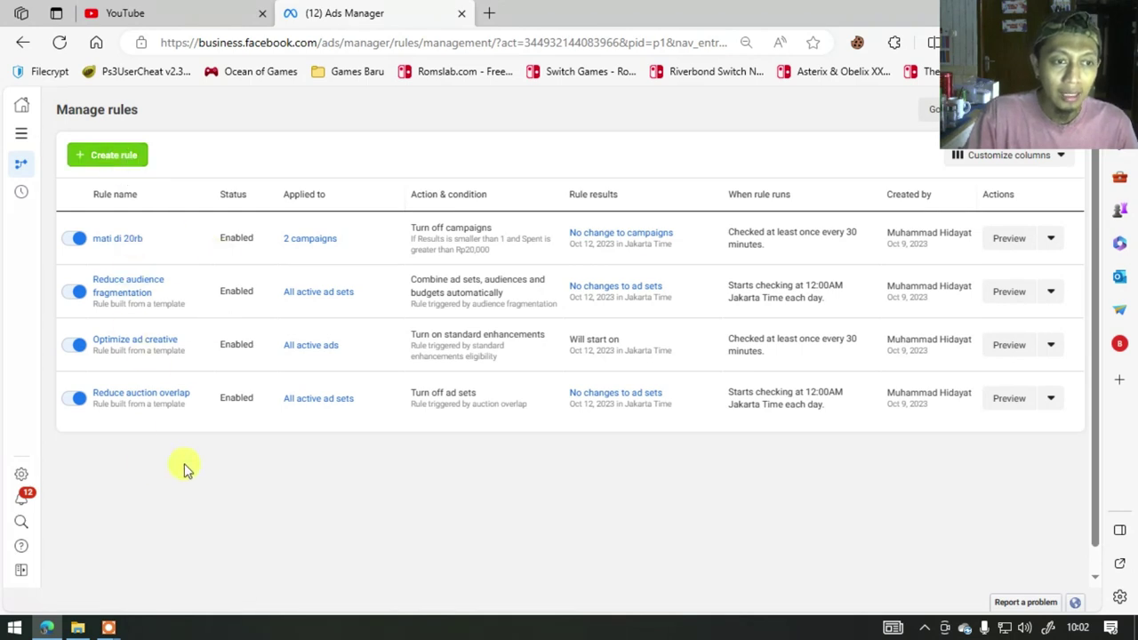
# - Create a Reduce auction overlap rule with the action Turn off overlapping ad sets
pyautogui.click(123, 152)
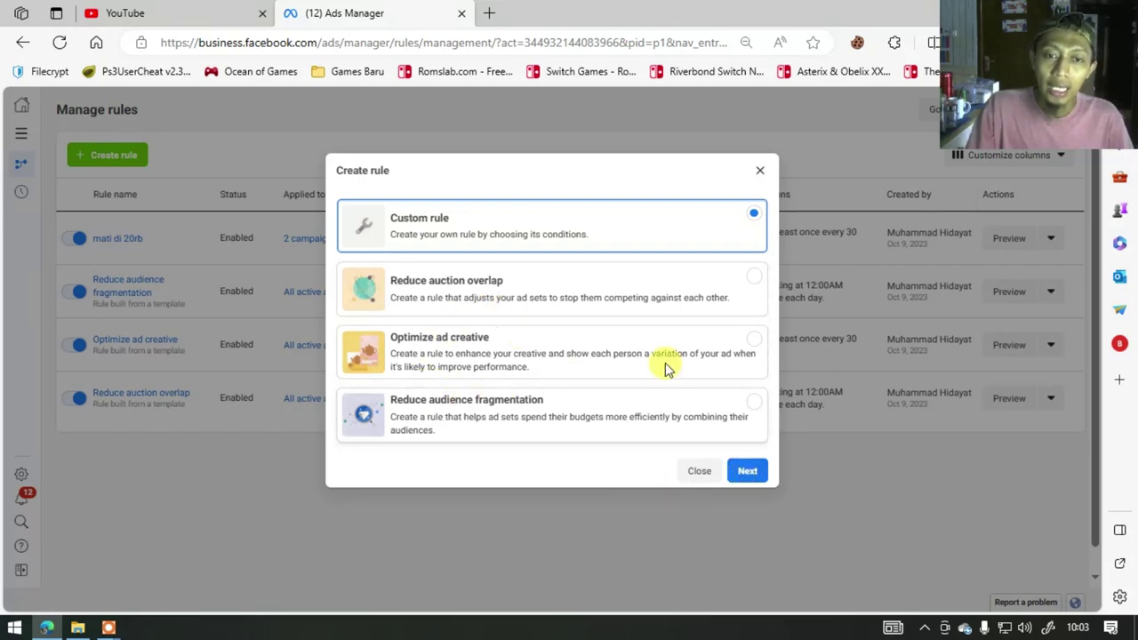
pyautogui.click(658, 293)
pyautogui.click(751, 471)
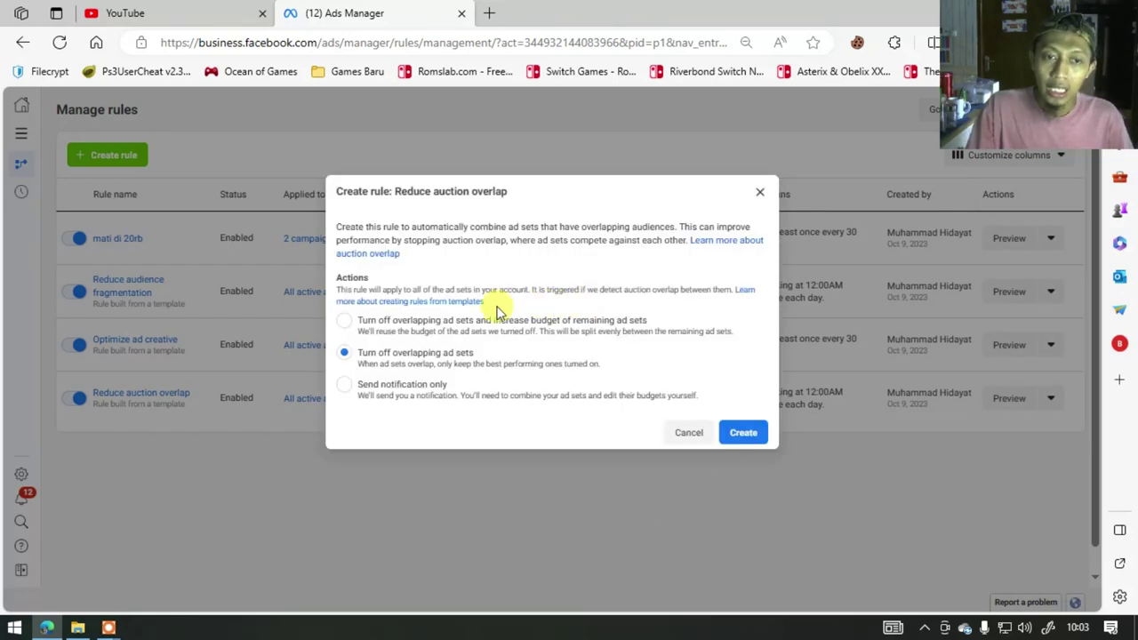
pyautogui.click(734, 433)
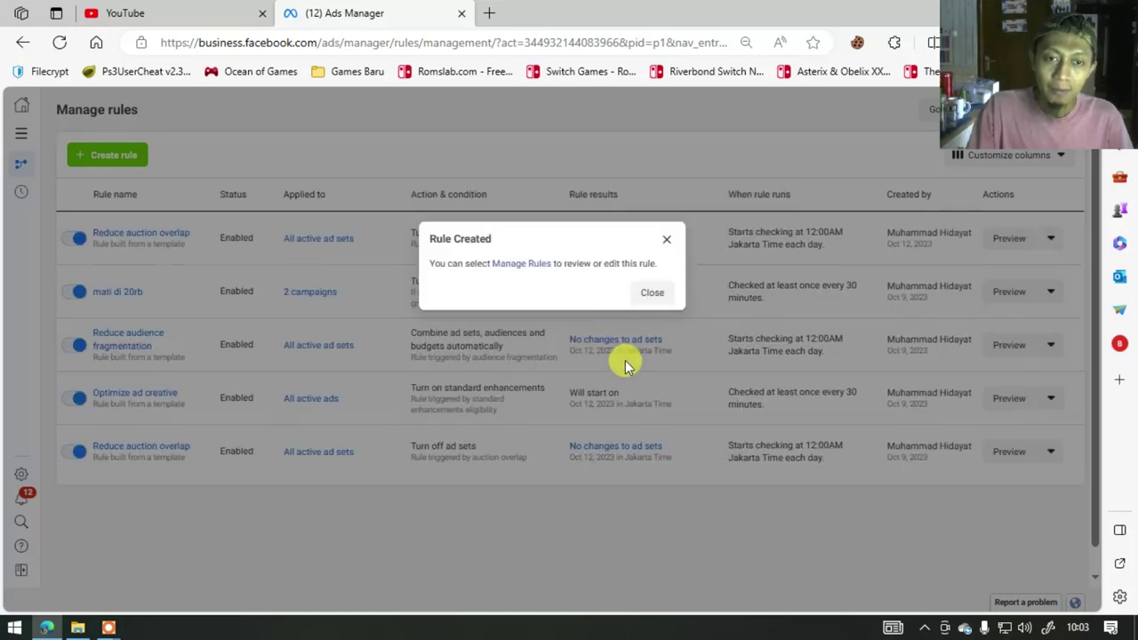
pyautogui.click(665, 240)
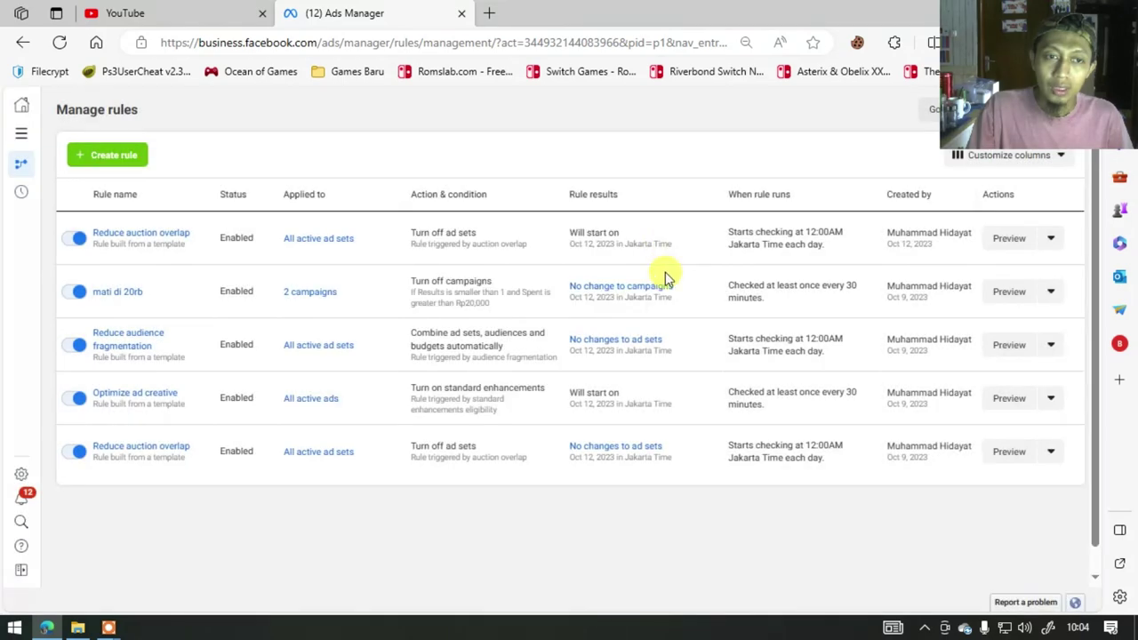
# - Delete the newly created Reduce auction overlap rule at the head of the rules list
pyautogui.click(1050, 237)
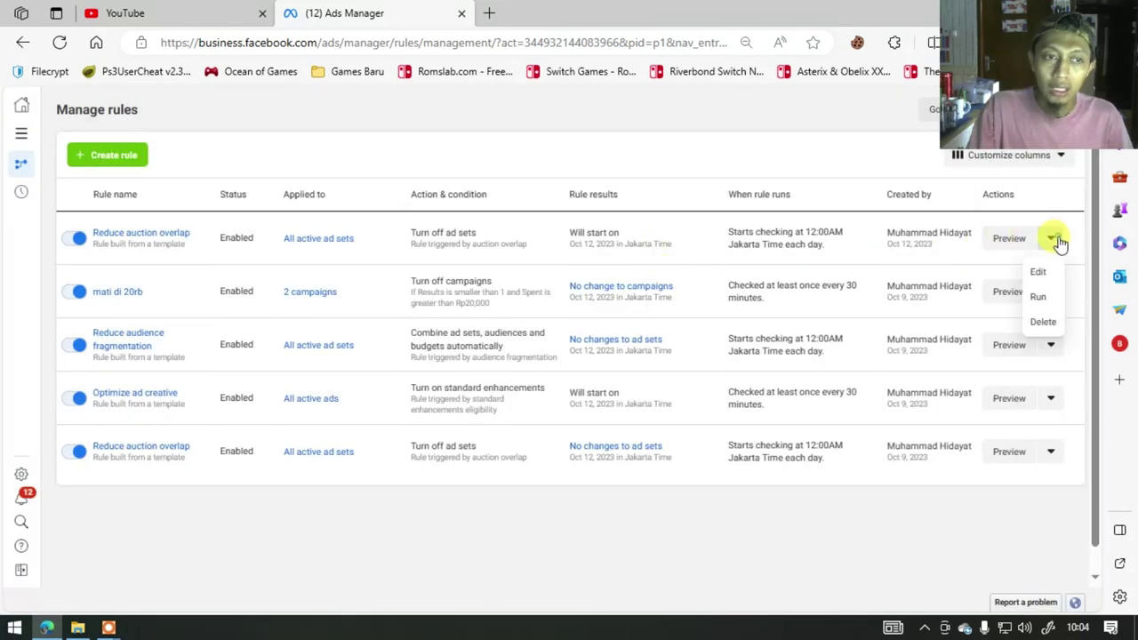
pyautogui.click(1031, 318)
pyautogui.click(624, 298)
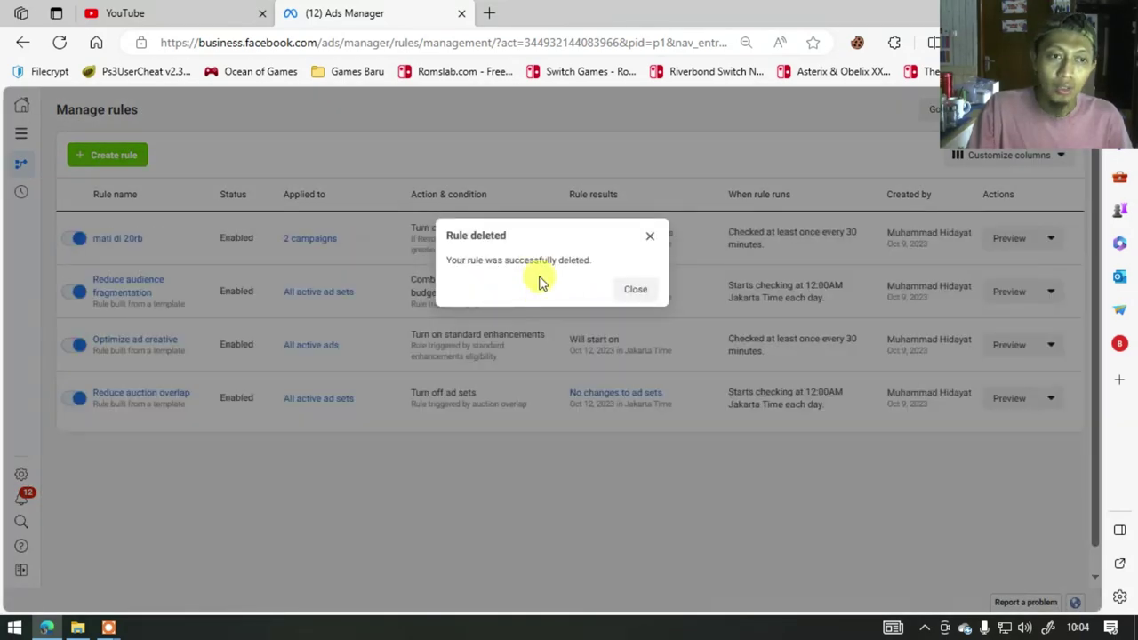
pyautogui.click(649, 241)
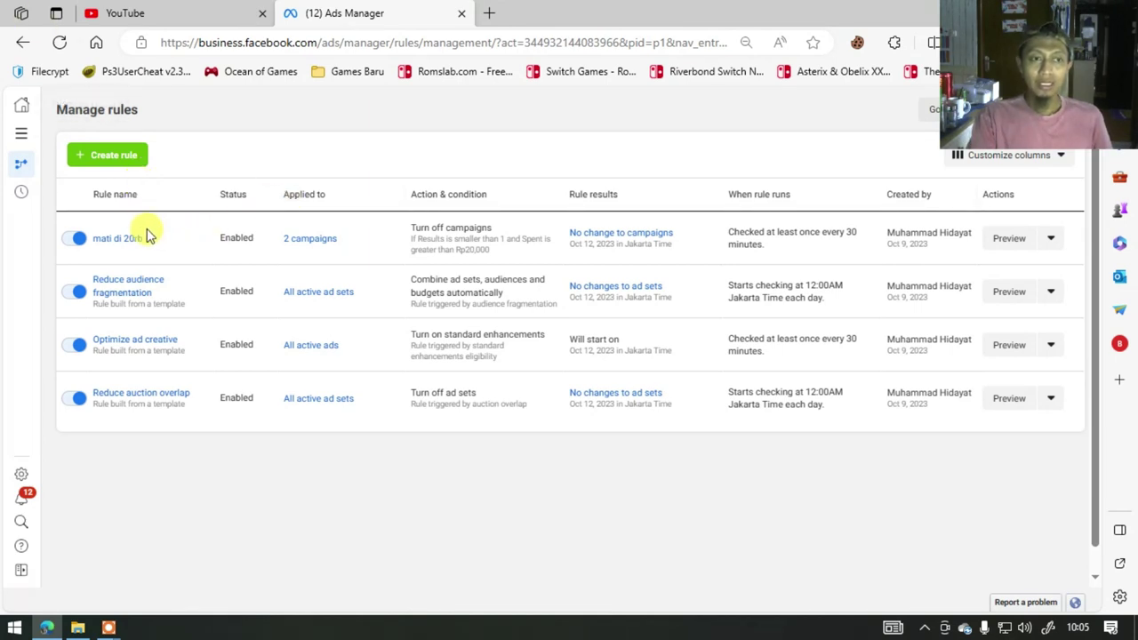
# - Start a new custom rule and name it "MATI DI 30000"
pyautogui.click(125, 157)
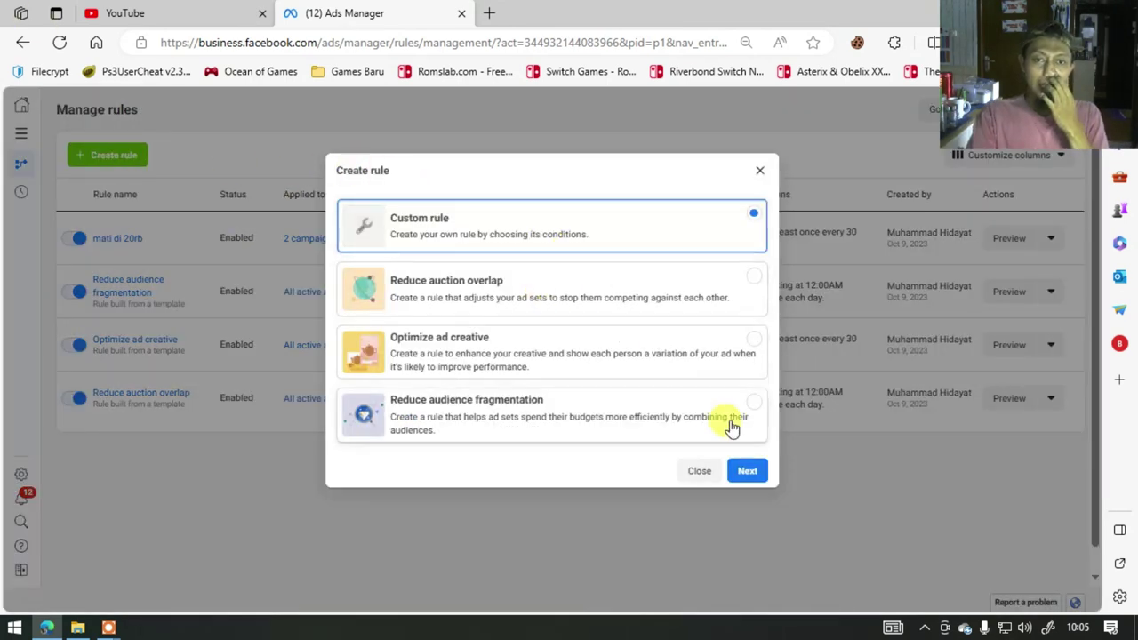
pyautogui.click(744, 473)
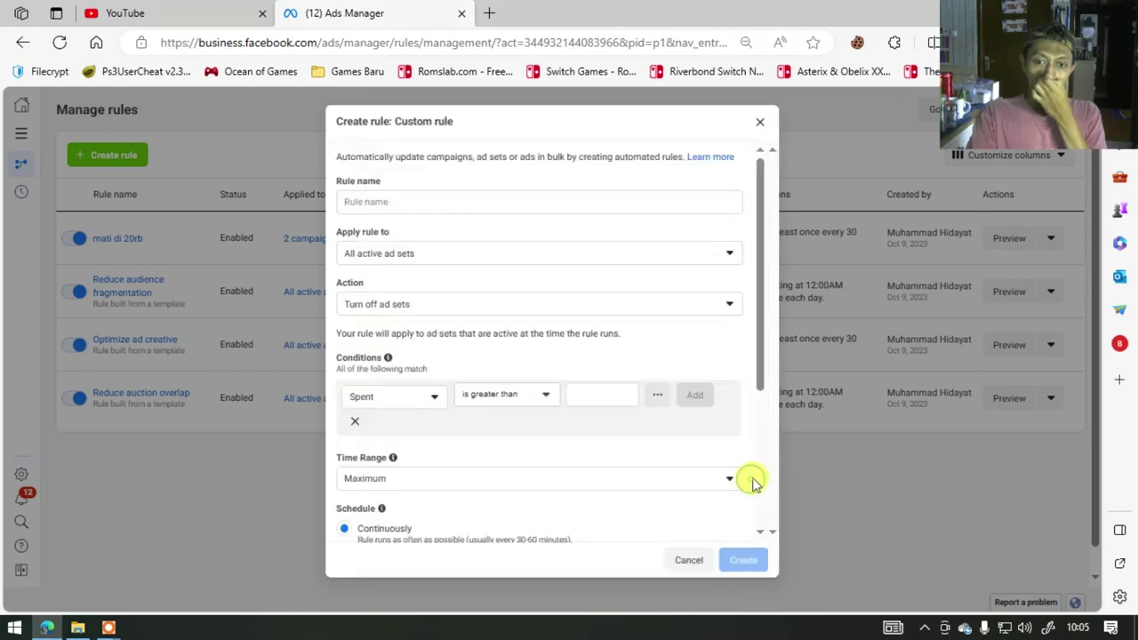
pyautogui.click(509, 203)
pyautogui.write('MATI DI ')
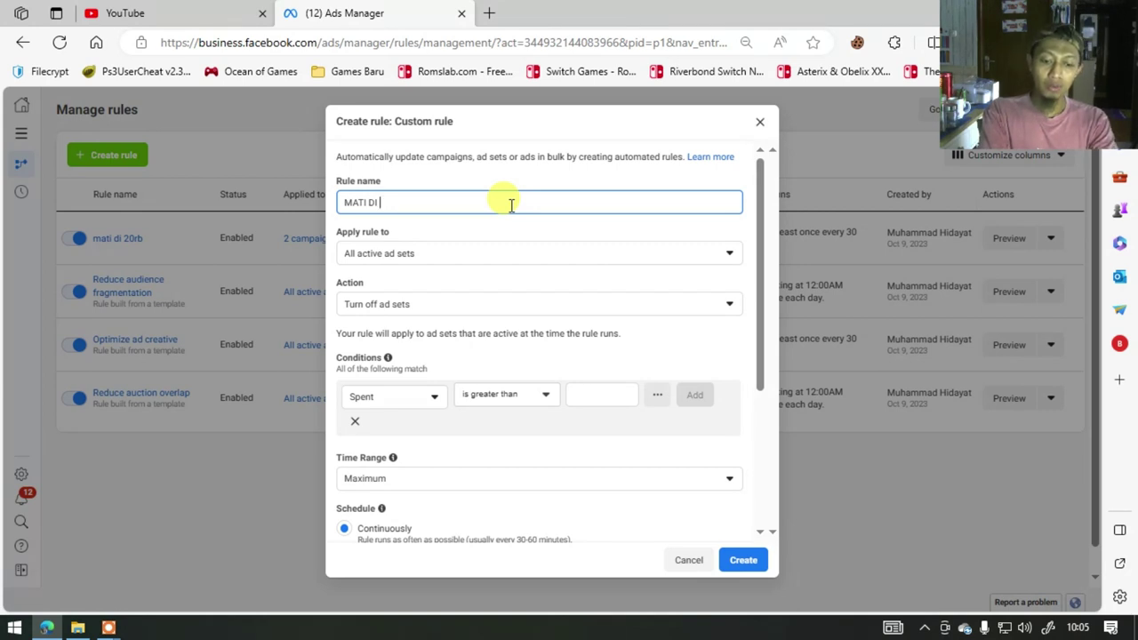
pyautogui.write('30000')
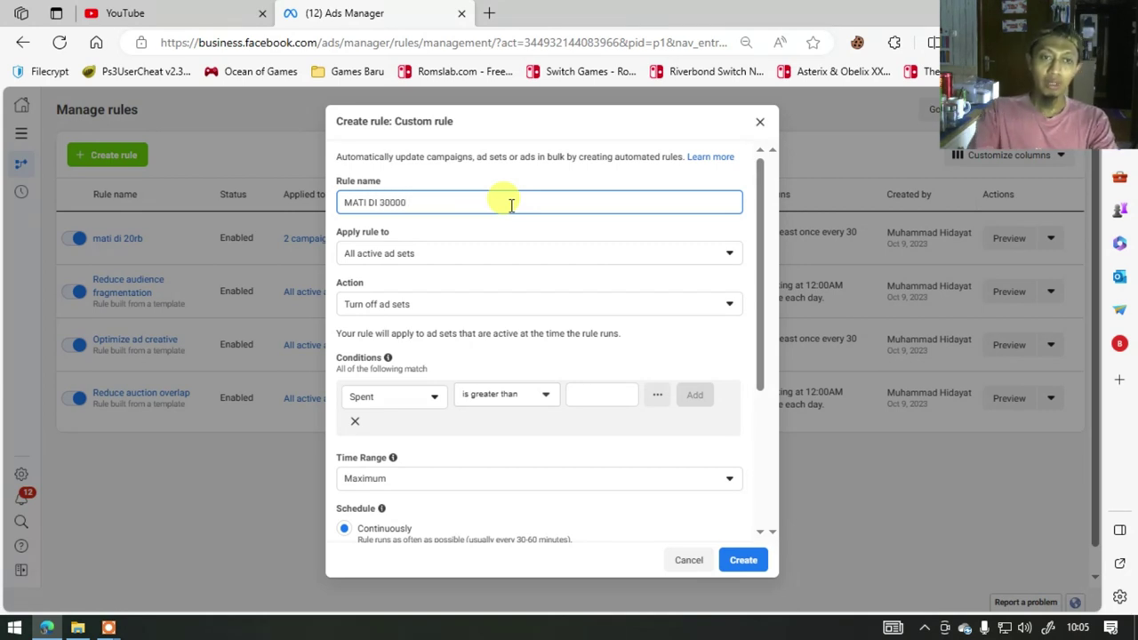
# - Apply the custom rule to all active campaigns with the action Turn off campaigns
pyautogui.click(428, 264)
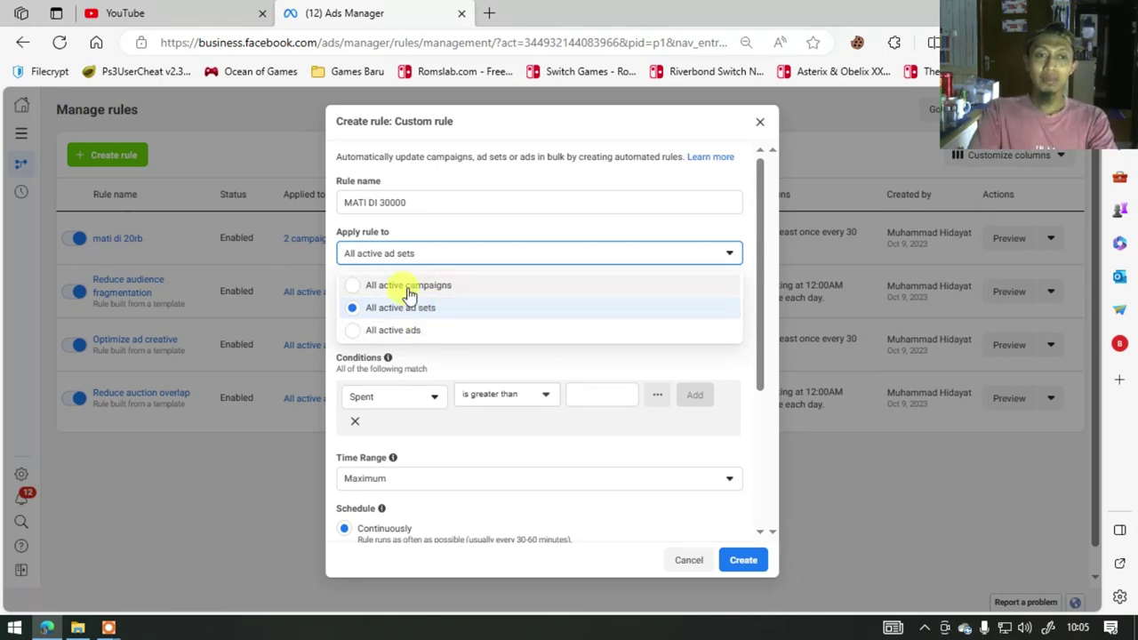
pyautogui.click(409, 289)
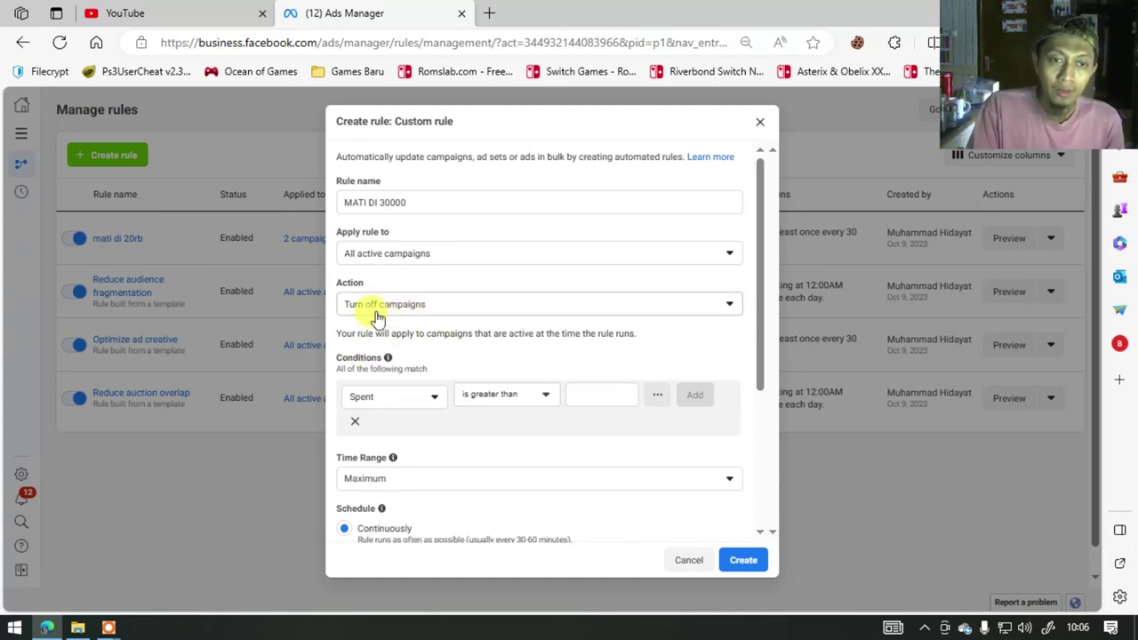
pyautogui.click(369, 306)
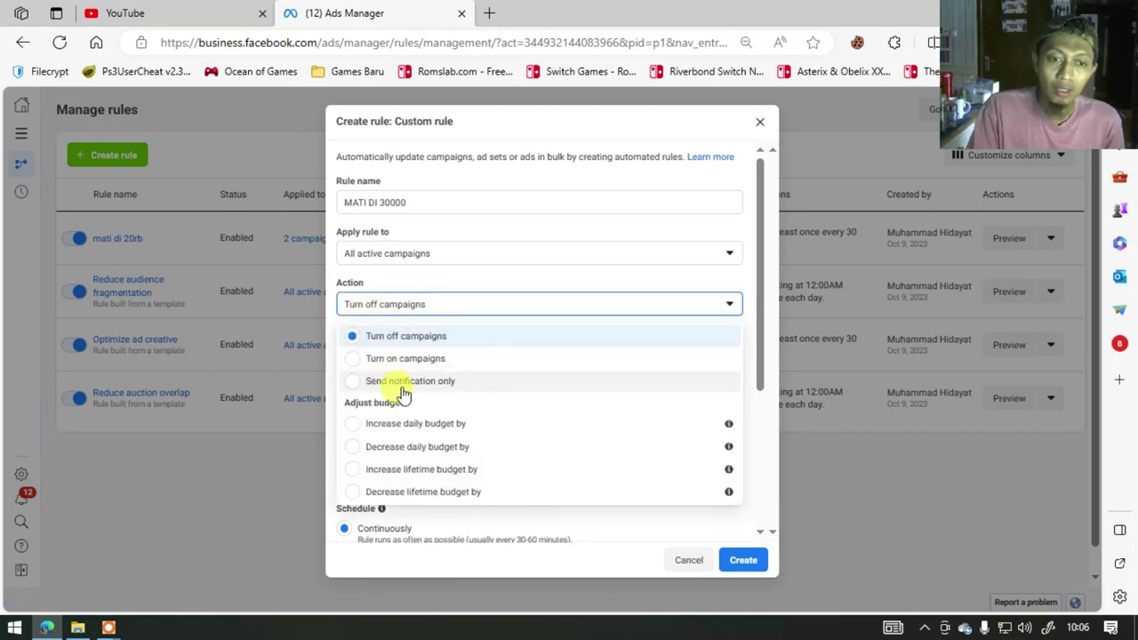
pyautogui.click(399, 335)
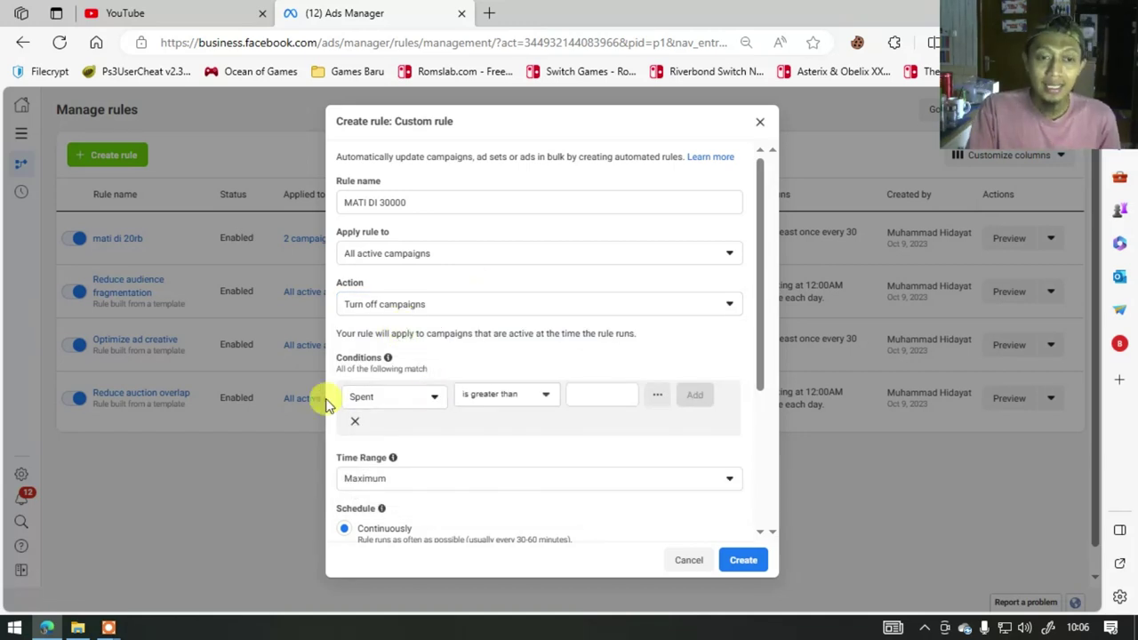
# - Add a condition to the custom rule that Spent is greater than Rp30,000
pyautogui.click(585, 397)
pyautogui.write('30000')
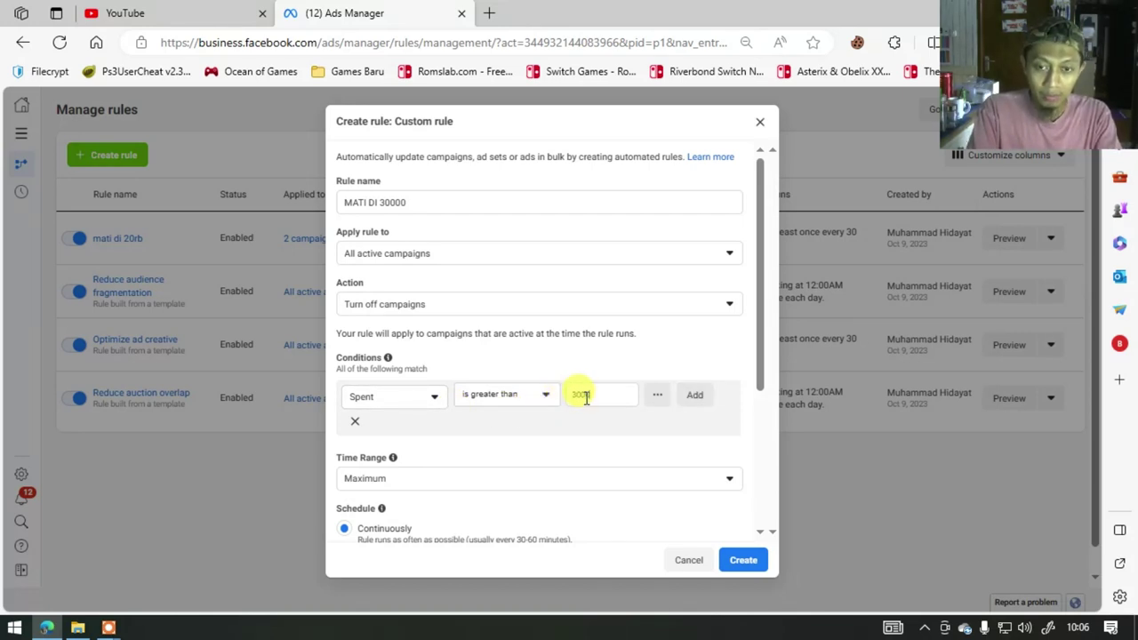
pyautogui.click(696, 395)
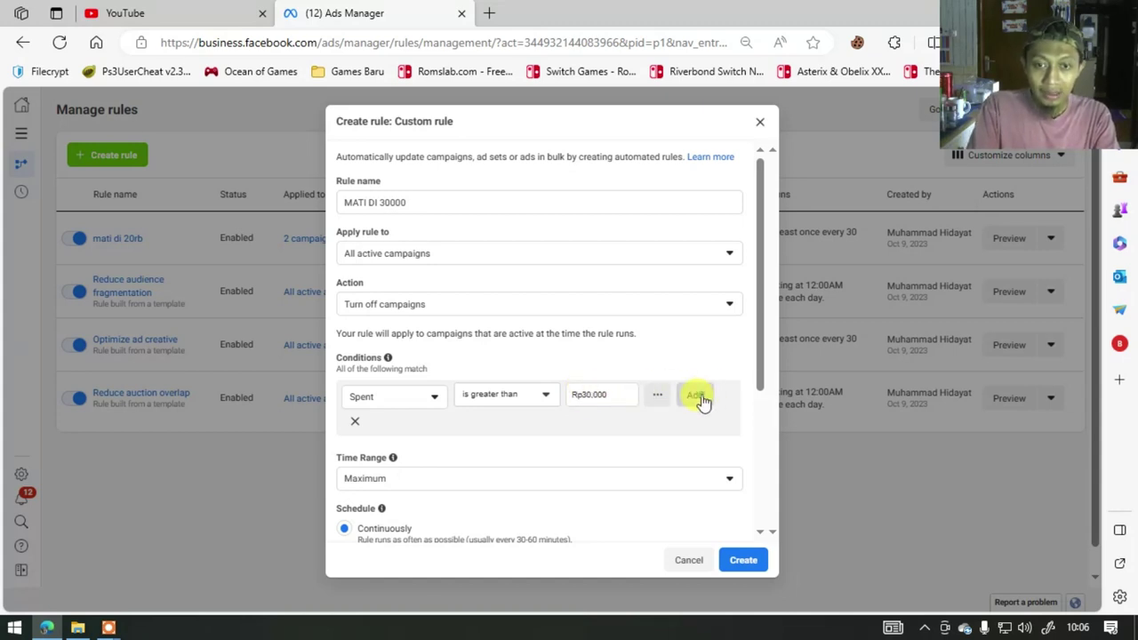
pyautogui.click(475, 393)
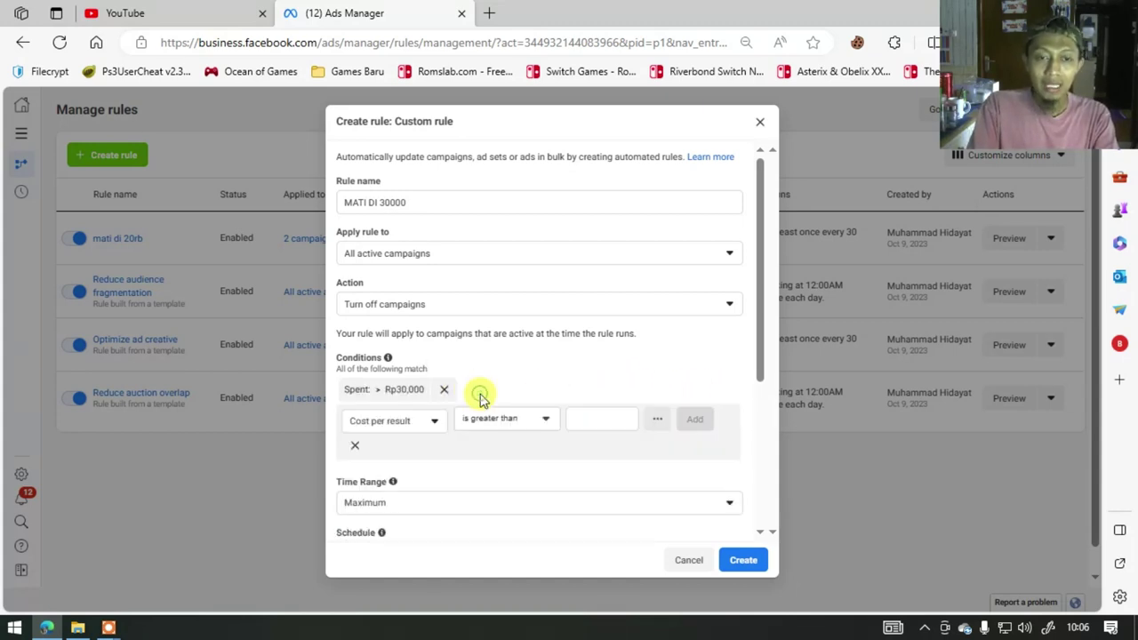
# - Add a second condition to the custom rule that Results is smaller than 1
pyautogui.click(427, 422)
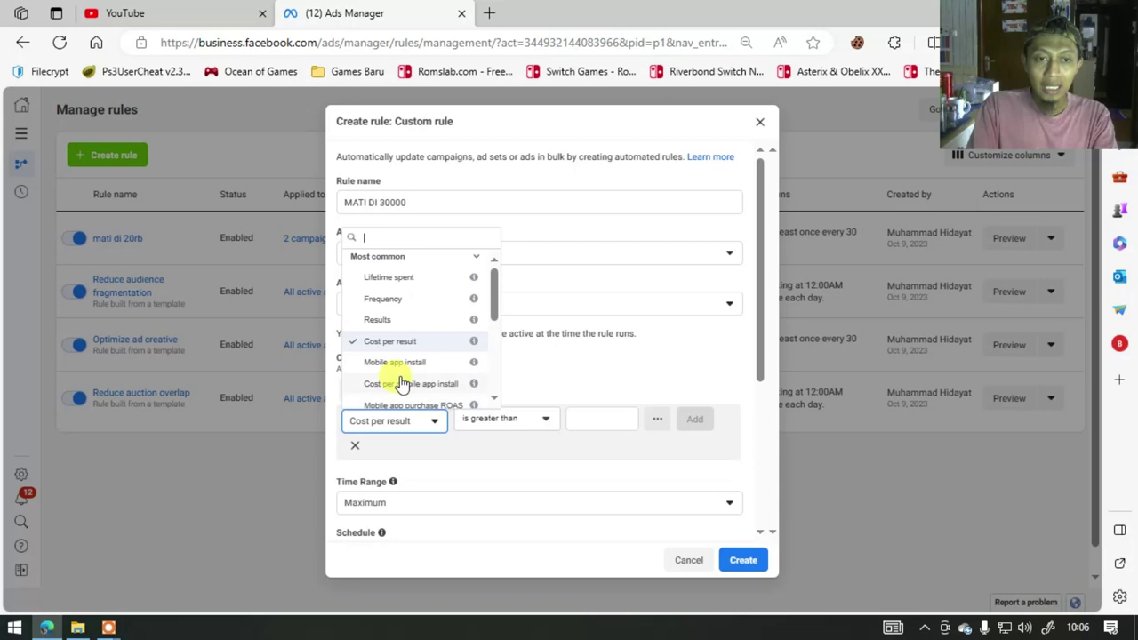
pyautogui.click(398, 321)
pyautogui.click(544, 418)
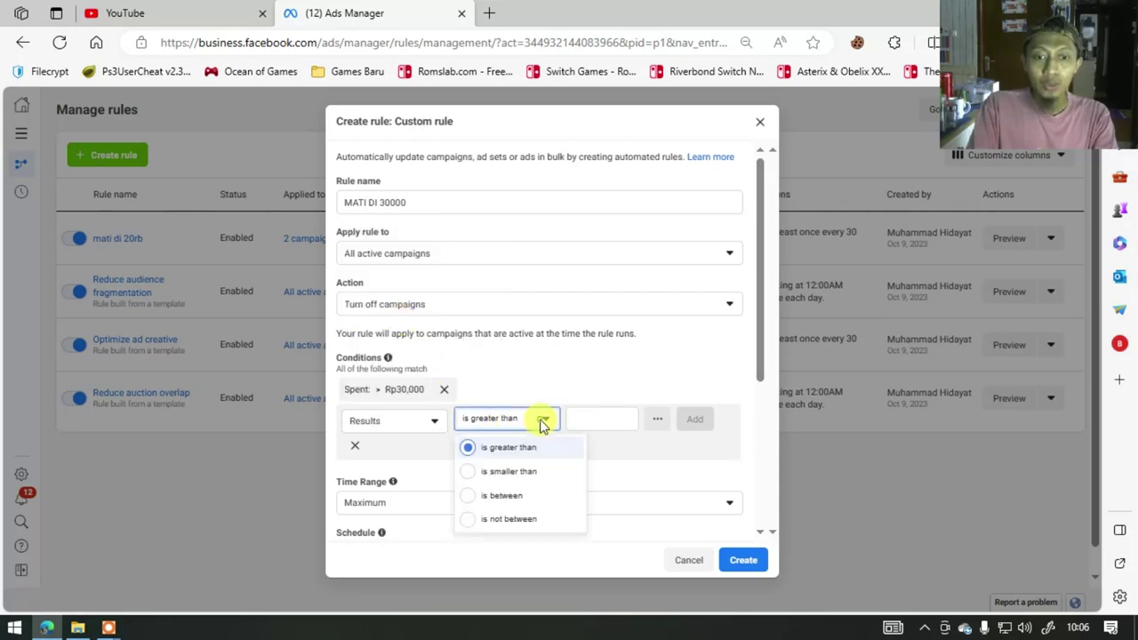
pyautogui.click(519, 475)
pyautogui.click(612, 418)
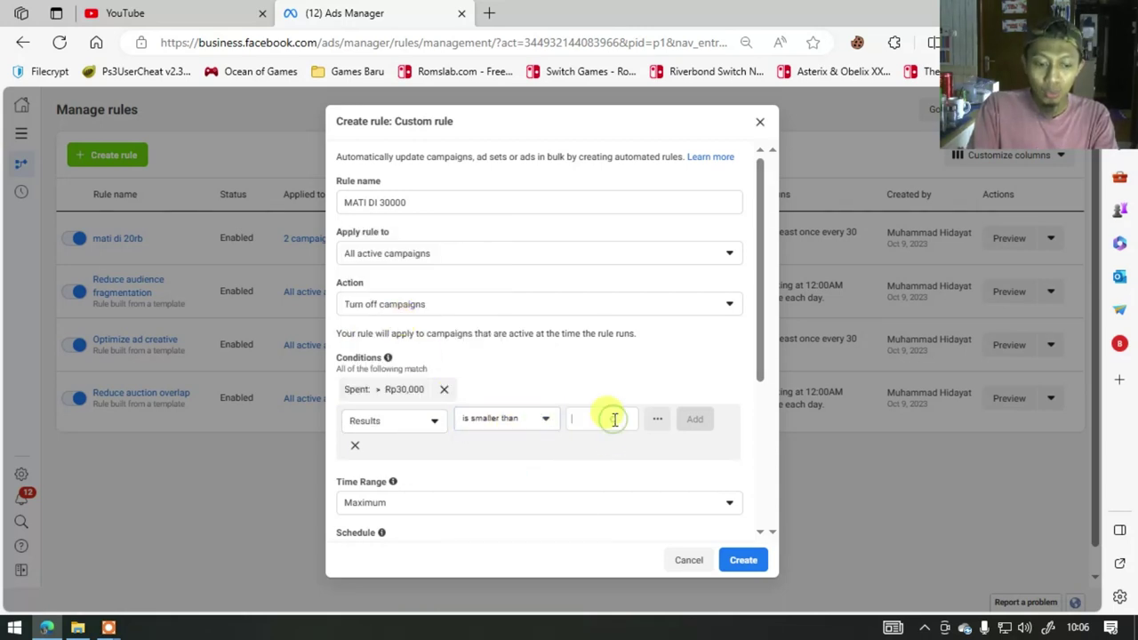
pyautogui.write('1')
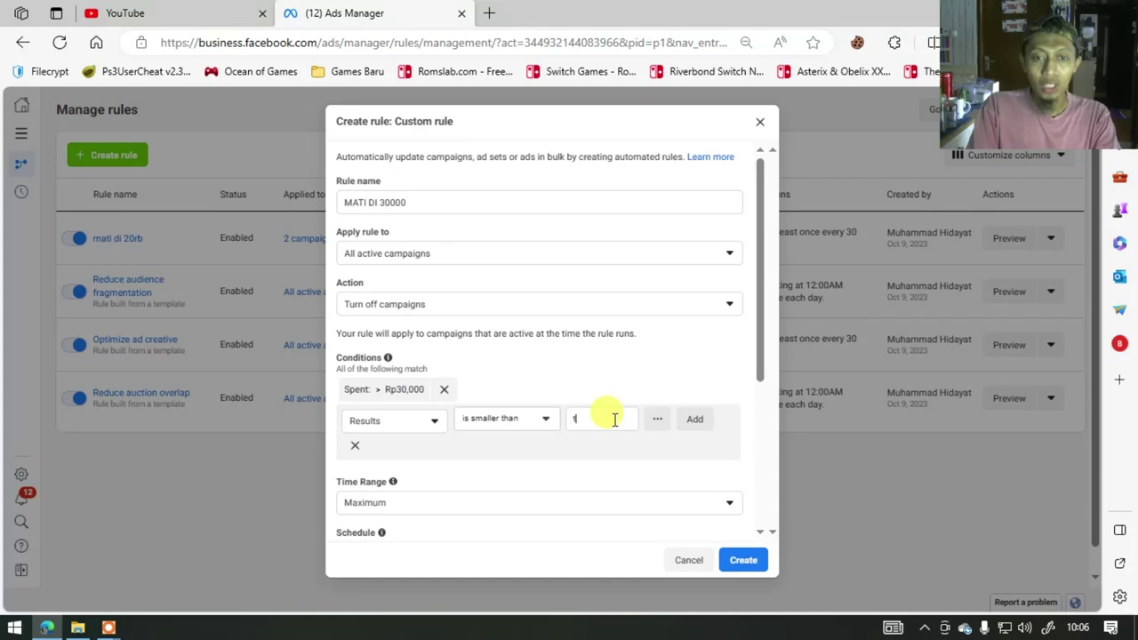
pyautogui.click(692, 419)
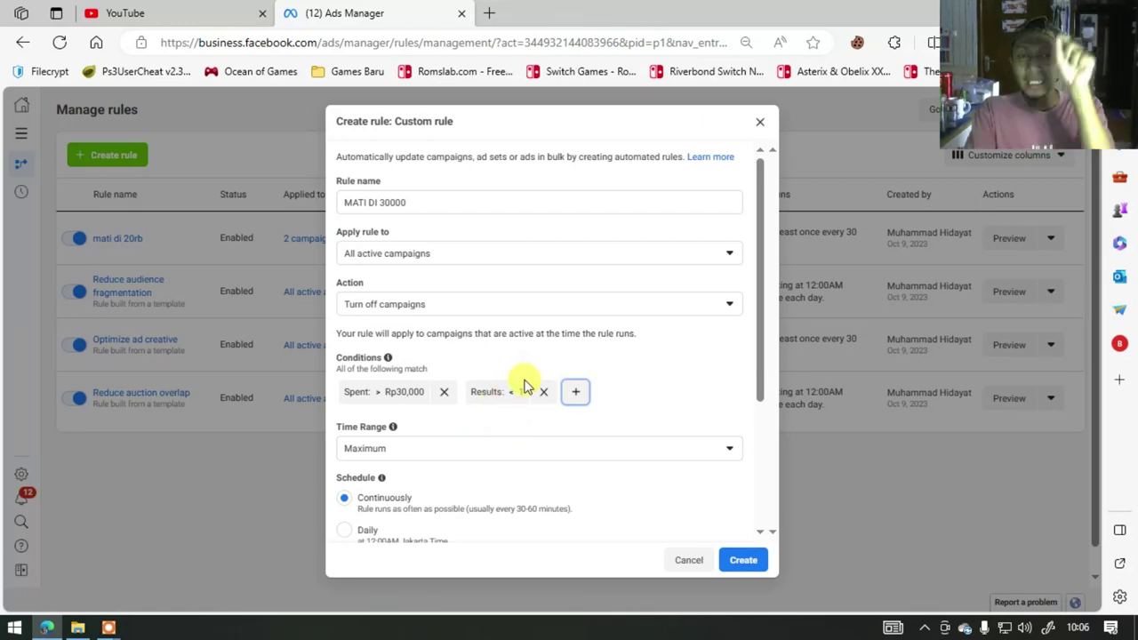
# - Discard the custom rule and return to the list of rules
pyautogui.scroll(-3, 534, 387)
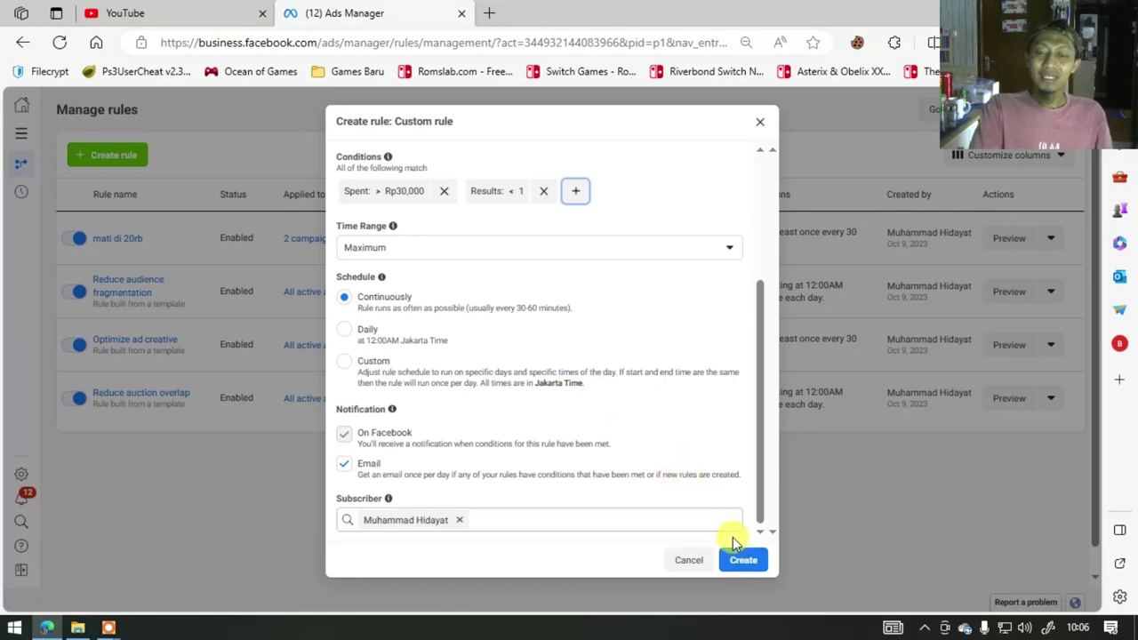
pyautogui.click(749, 563)
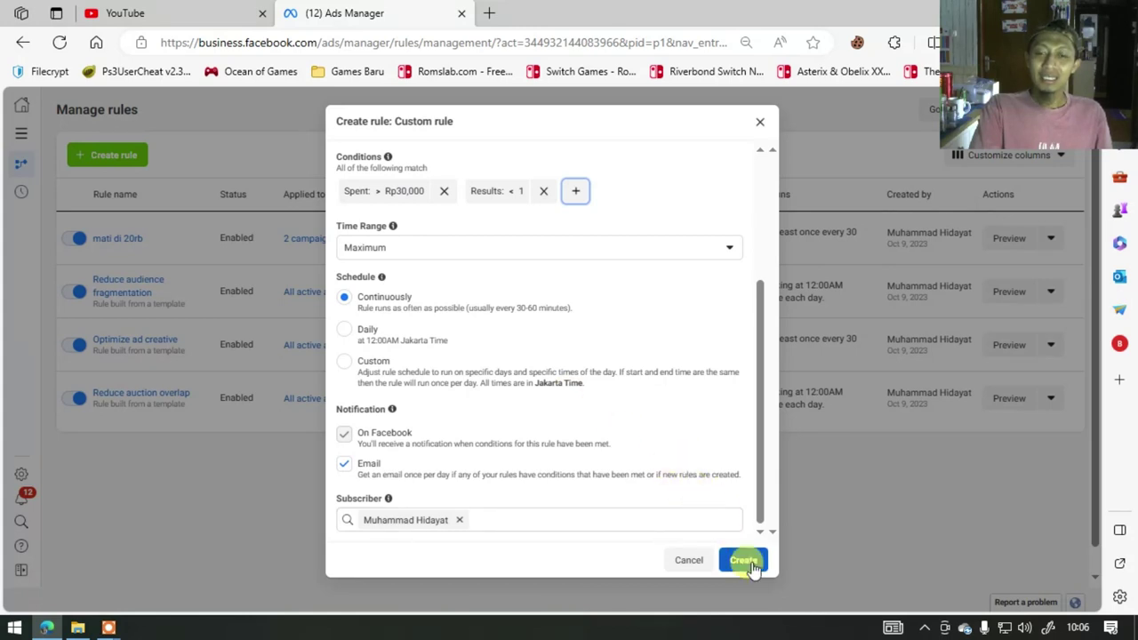
pyautogui.click(689, 560)
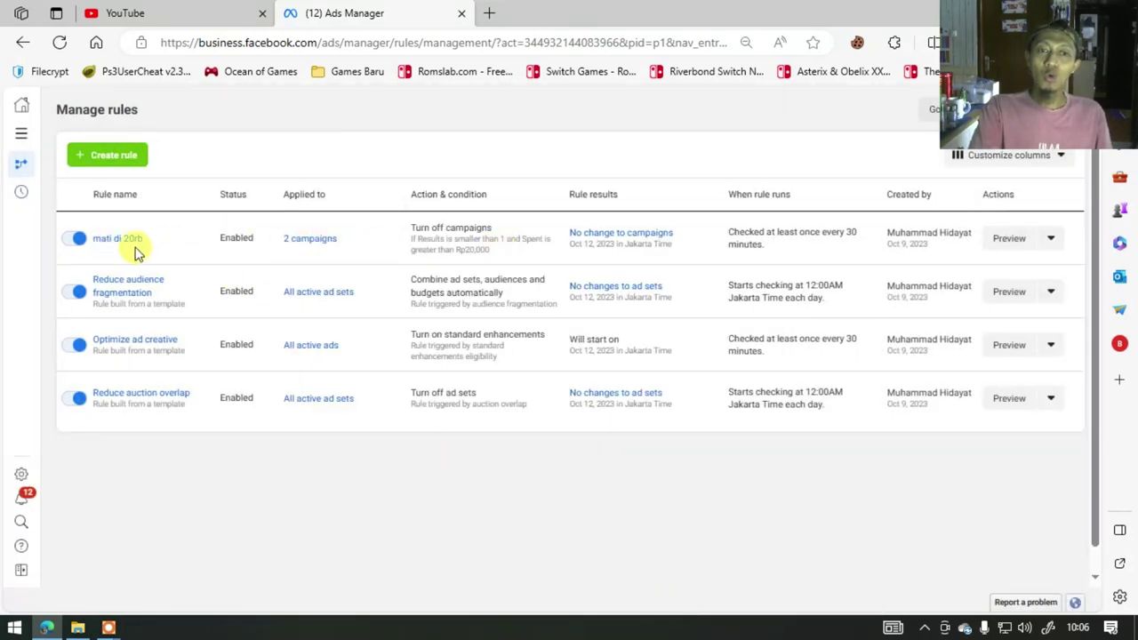